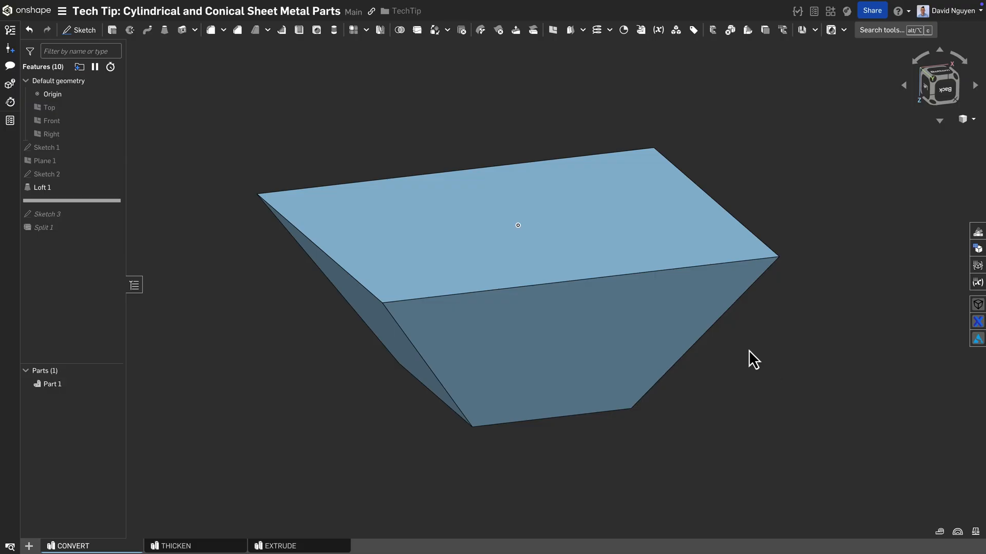
Convert Part 1 to sheet metal, excluding the top face and a second face.
{"action": "left_click", "coordinate": [802, 31]}
{"action": "left_click", "coordinate": [572, 233]}
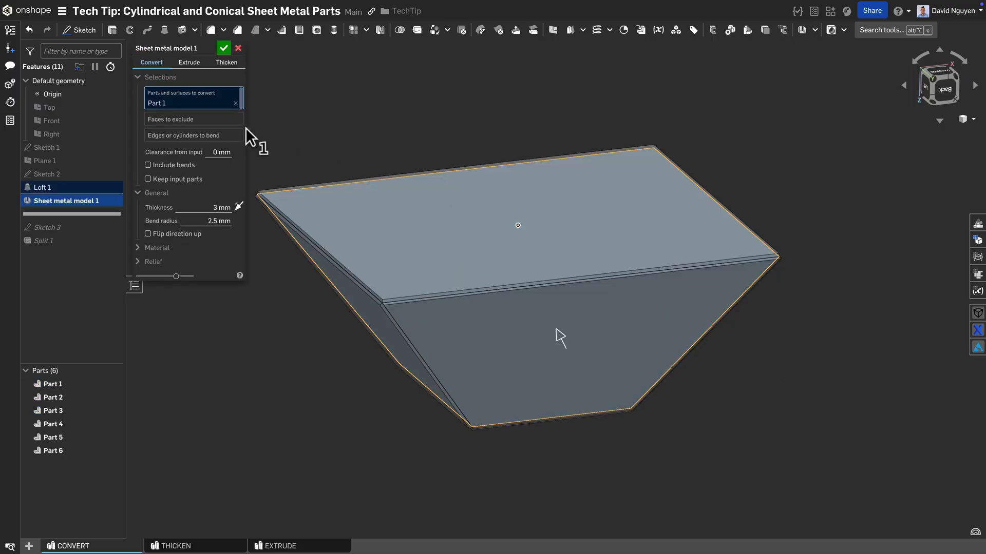
{"action": "left_click", "coordinate": [231, 128]}
{"action": "left_click", "coordinate": [414, 217]}
{"action": "left_click", "coordinate": [522, 486]}
{"action": "right_click_drag", "start_coordinate": [522, 485], "coordinate": [578, 346]}
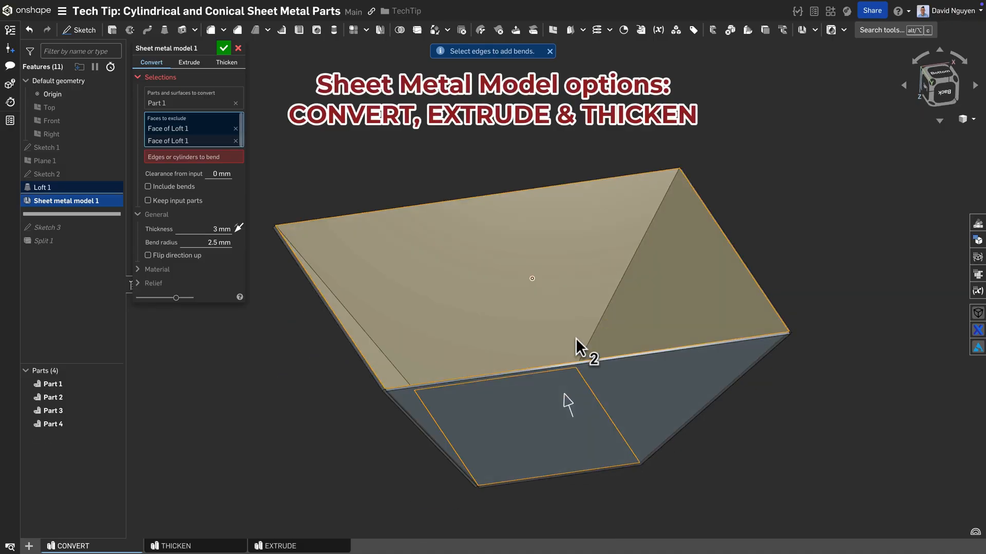
Bend the right, middle and left corner edges, keep the input part, and accept the conversion.
{"action": "left_click", "coordinate": [206, 158]}
{"action": "left_click", "coordinate": [743, 383]}
{"action": "left_click", "coordinate": [620, 270]}
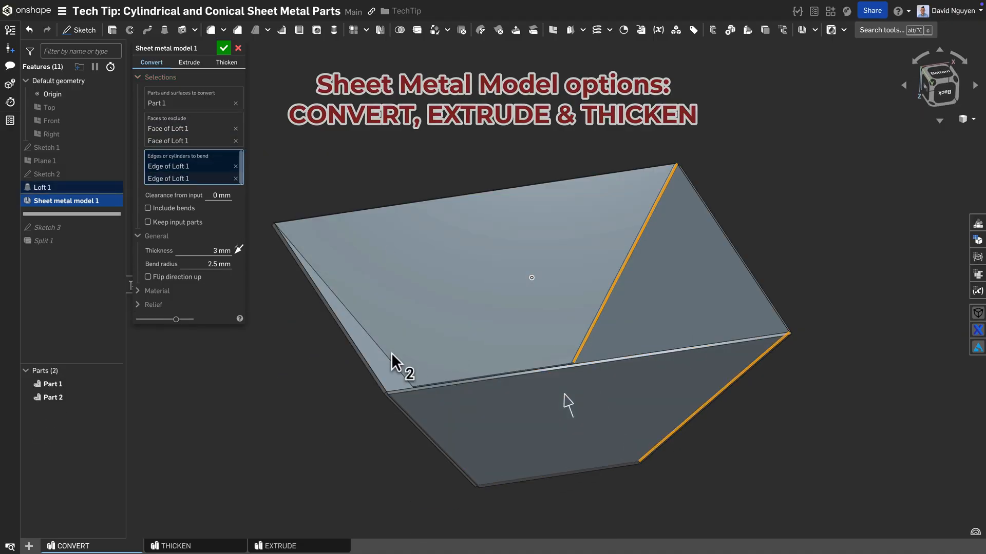
{"action": "left_click", "coordinate": [388, 355]}
{"action": "left_click", "coordinate": [149, 235]}
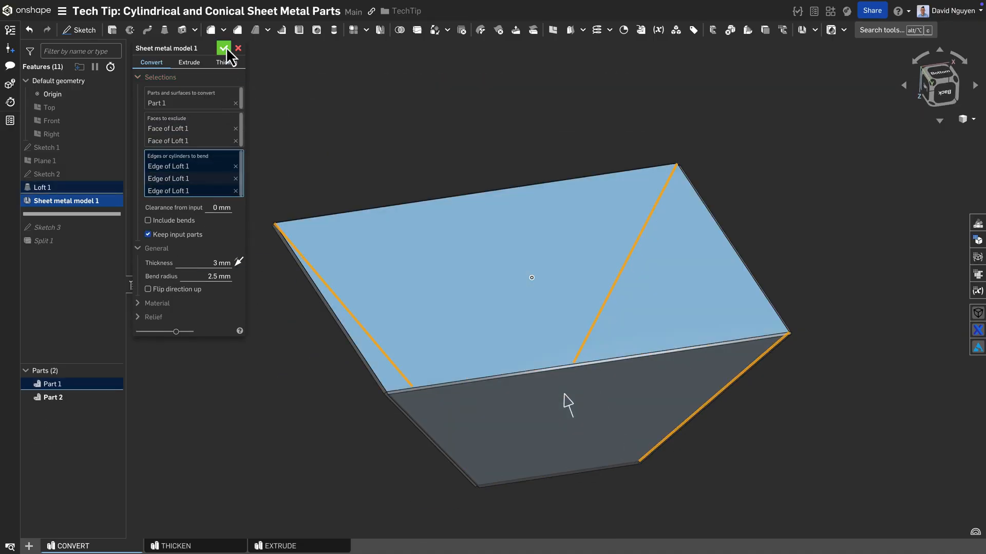
{"action": "left_click", "coordinate": [224, 48]}
Hide Part 1 to inspect the tray, then show Part 1 and hide Part 2.
{"action": "left_click", "coordinate": [114, 384]}
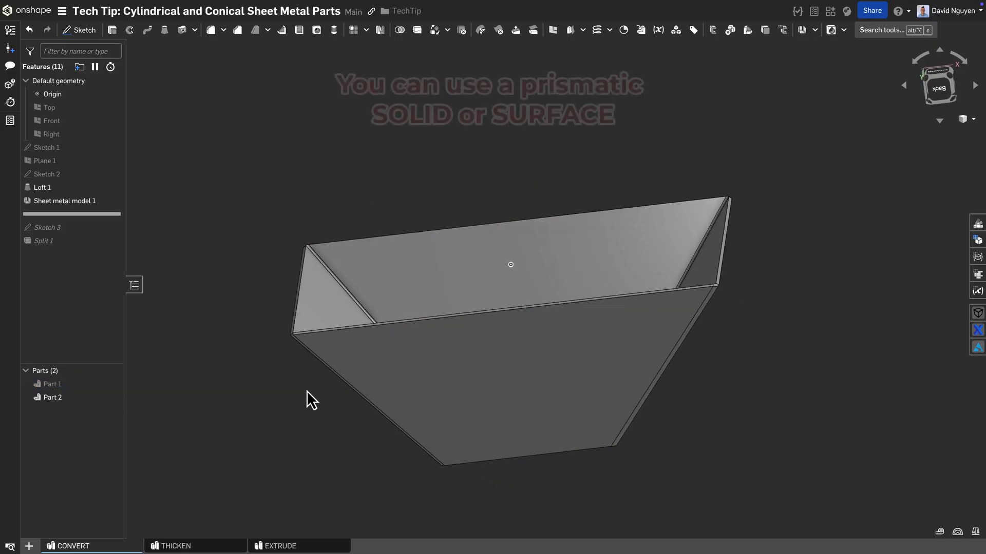
{"action": "mouse_move", "coordinate": [160, 398]}
{"action": "right_mouse_down"}
{"action": "mouse_move", "coordinate": [242, 353]}
{"action": "mouse_move", "coordinate": [358, 374]}
{"action": "mouse_move", "coordinate": [352, 332]}
{"action": "mouse_move", "coordinate": [321, 365]}
{"action": "mouse_move", "coordinate": [336, 367]}
{"action": "right_mouse_up"}
{"action": "left_click", "coordinate": [113, 384]}
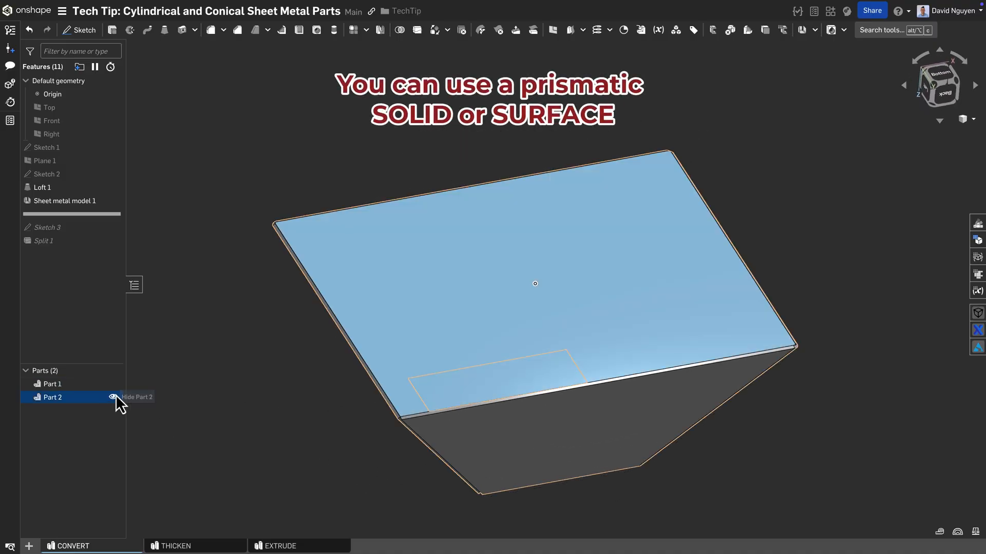
Convert the split solid to sheet metal, excluding three faces.
{"action": "left_click", "coordinate": [804, 30]}
{"action": "left_click", "coordinate": [452, 194]}
{"action": "left_click", "coordinate": [475, 286]}
{"action": "right_click_drag", "start_coordinate": [475, 286], "coordinate": [509, 466]}
{"action": "scroll", "coordinate": [550, 423], "scroll_direction": "up", "scroll_amount": 3}
{"action": "left_click", "coordinate": [550, 423]}
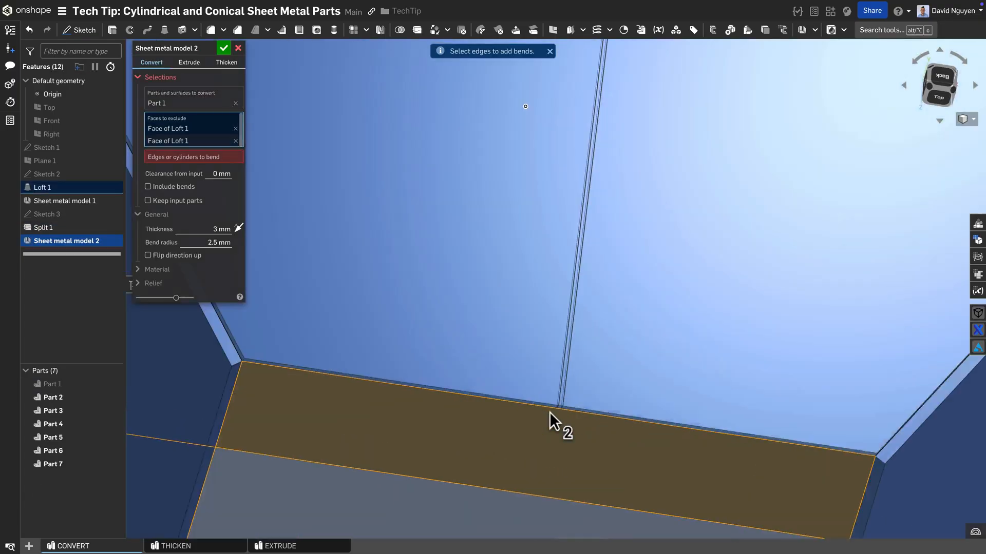
{"action": "scroll", "coordinate": [536, 401], "scroll_direction": "down", "scroll_amount": 3}
{"action": "left_click", "coordinate": [536, 400]}
{"action": "right_click_drag", "start_coordinate": [548, 424], "coordinate": [255, 185]}
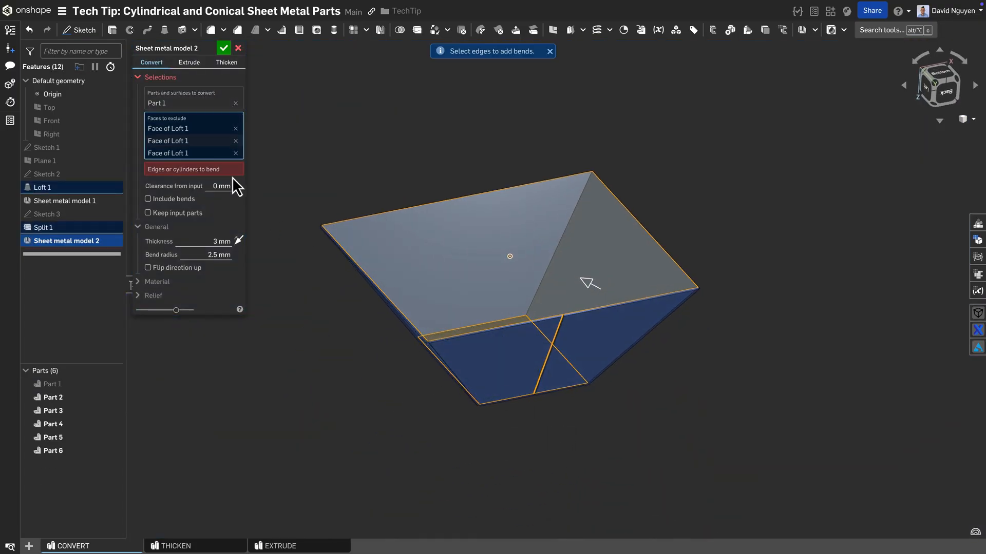
Bend the four corner edges and accept the second sheet metal hopper.
{"action": "left_click", "coordinate": [224, 170]}
{"action": "left_click", "coordinate": [656, 324]}
{"action": "left_click", "coordinate": [558, 241]}
{"action": "right_click_drag", "start_coordinate": [558, 241], "coordinate": [395, 299]}
{"action": "left_click", "coordinate": [394, 300]}
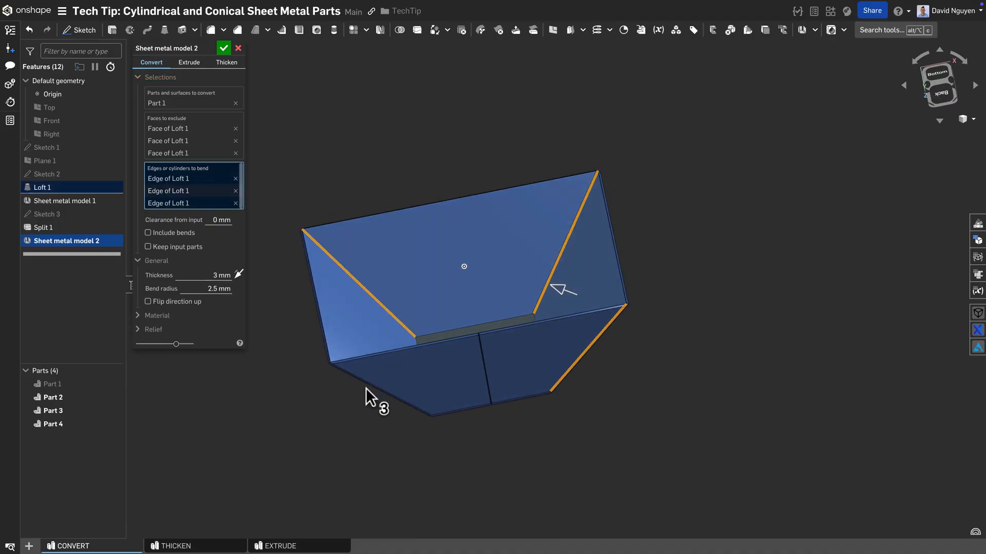
{"action": "left_click", "coordinate": [369, 385]}
{"action": "left_click", "coordinate": [224, 48]}
{"action": "mouse_move", "coordinate": [616, 422]}
{"action": "right_mouse_down"}
{"action": "mouse_move", "coordinate": [683, 359]}
{"action": "mouse_move", "coordinate": [747, 337]}
{"action": "mouse_move", "coordinate": [578, 416]}
{"action": "mouse_move", "coordinate": [668, 392]}
{"action": "mouse_move", "coordinate": [688, 411]}
{"action": "mouse_move", "coordinate": [658, 409]}
{"action": "right_mouse_up"}
View the second model's flat pattern, close it, and switch to the THICKEN part studio.
{"action": "left_click", "coordinate": [978, 275]}
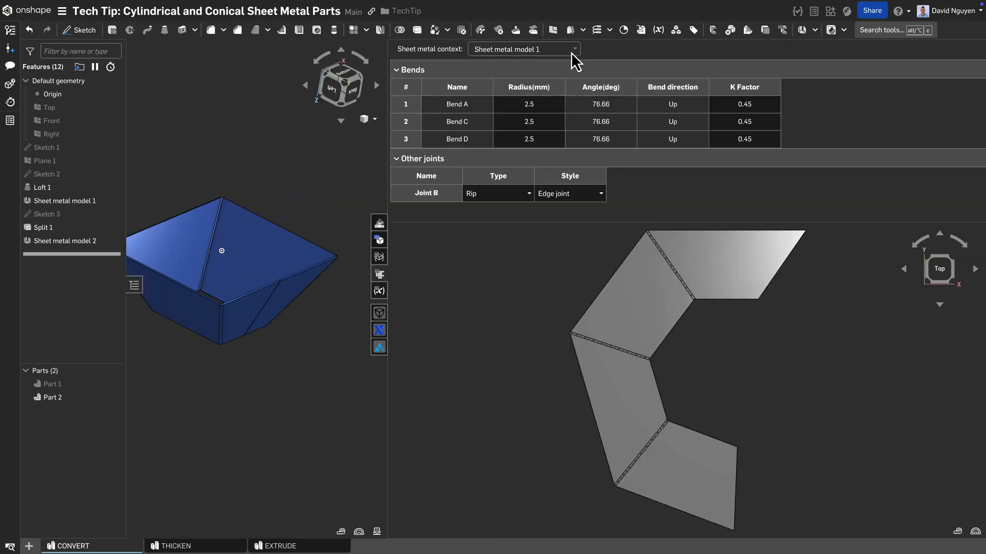
{"action": "left_click", "coordinate": [571, 50]}
{"action": "left_click", "coordinate": [378, 273]}
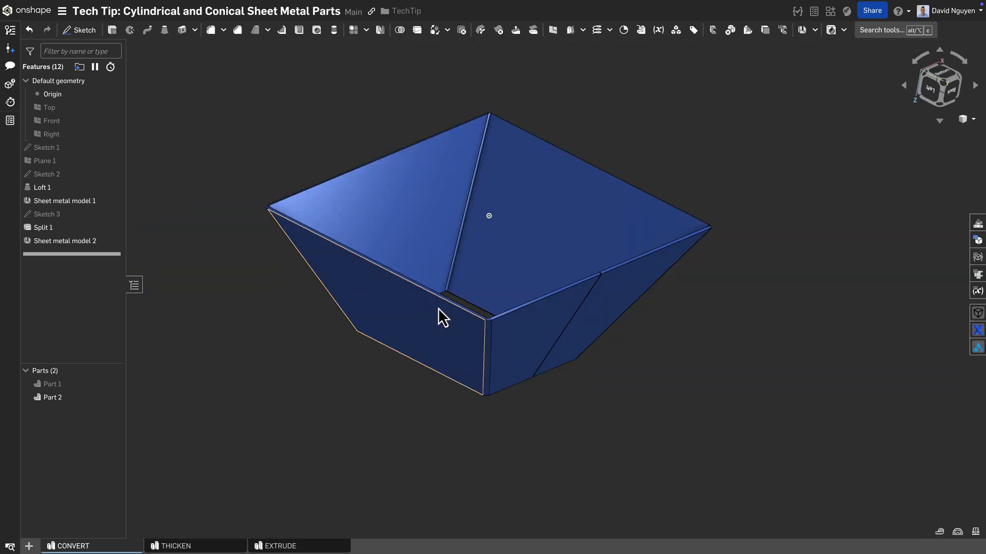
{"action": "left_click", "coordinate": [216, 545]}
{"action": "mouse_move", "coordinate": [652, 443]}
{"action": "right_mouse_down"}
{"action": "mouse_move", "coordinate": [627, 465]}
{"action": "mouse_move", "coordinate": [670, 422]}
{"action": "mouse_move", "coordinate": [724, 446]}
{"action": "mouse_move", "coordinate": [675, 443]}
{"action": "mouse_move", "coordinate": [810, 80]}
{"action": "right_mouse_up"}
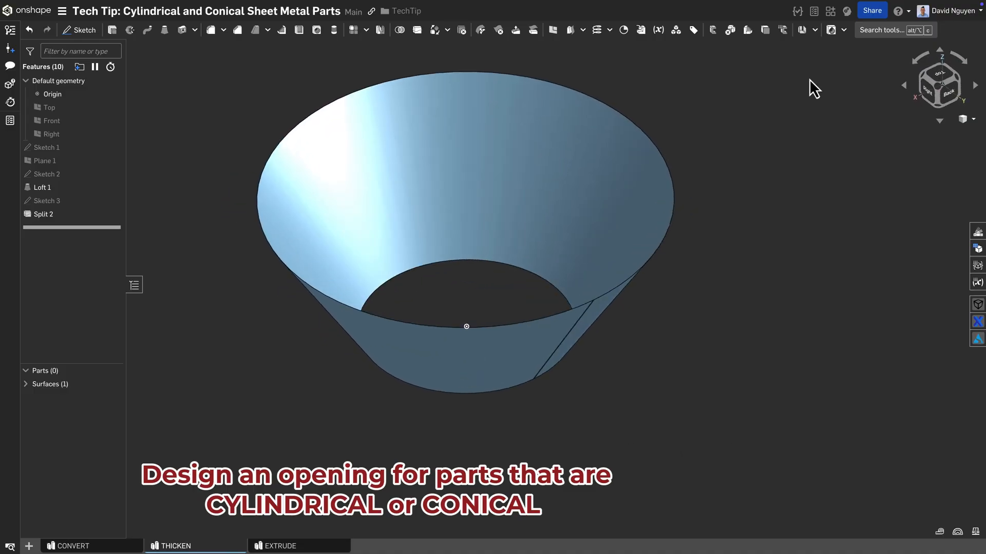
Thicken the cone face into a sheet metal part.
{"action": "left_click", "coordinate": [804, 34]}
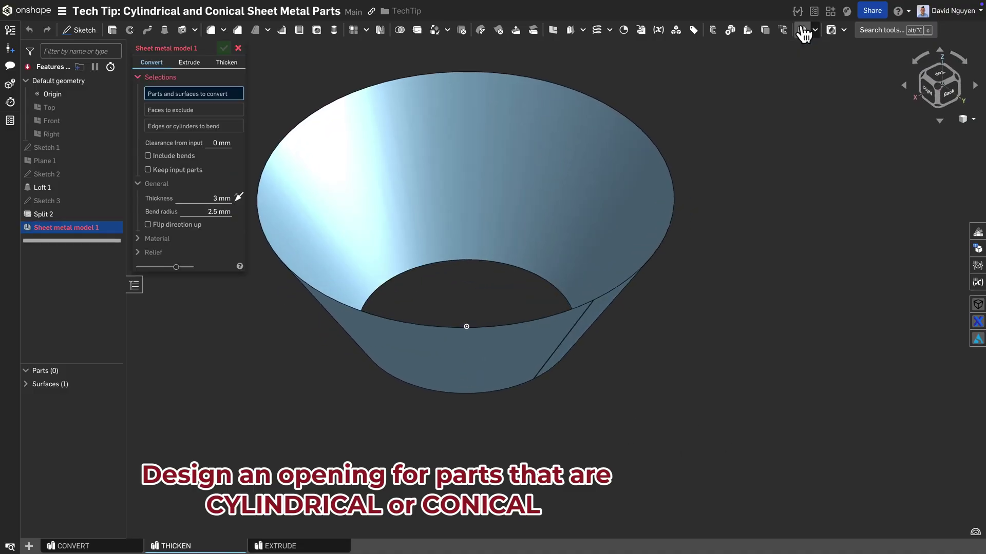
{"action": "left_click", "coordinate": [226, 62]}
{"action": "left_click", "coordinate": [491, 378]}
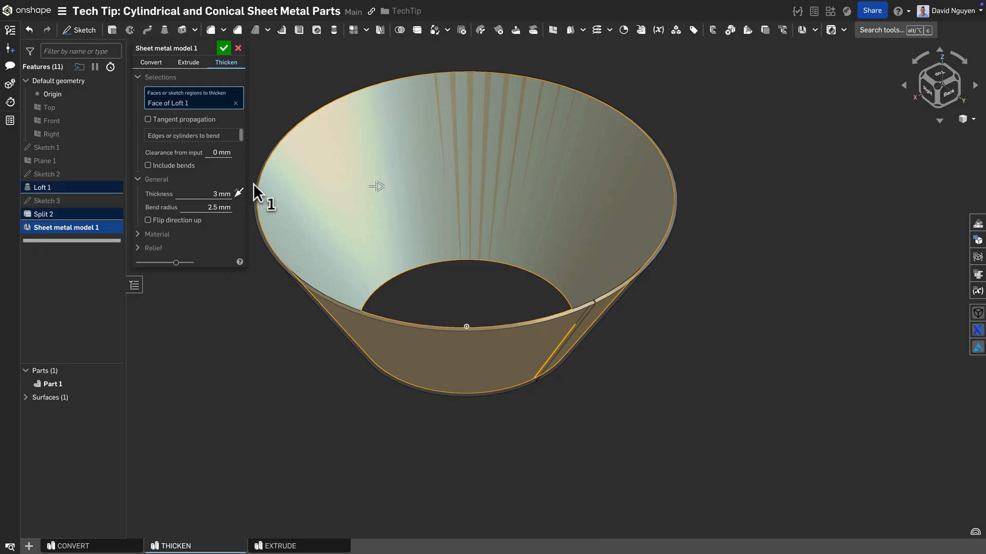
{"action": "left_click", "coordinate": [224, 49]}
Hide the original conical surface and view the cone's arc-shaped flat pattern.
{"action": "left_click", "coordinate": [114, 396]}
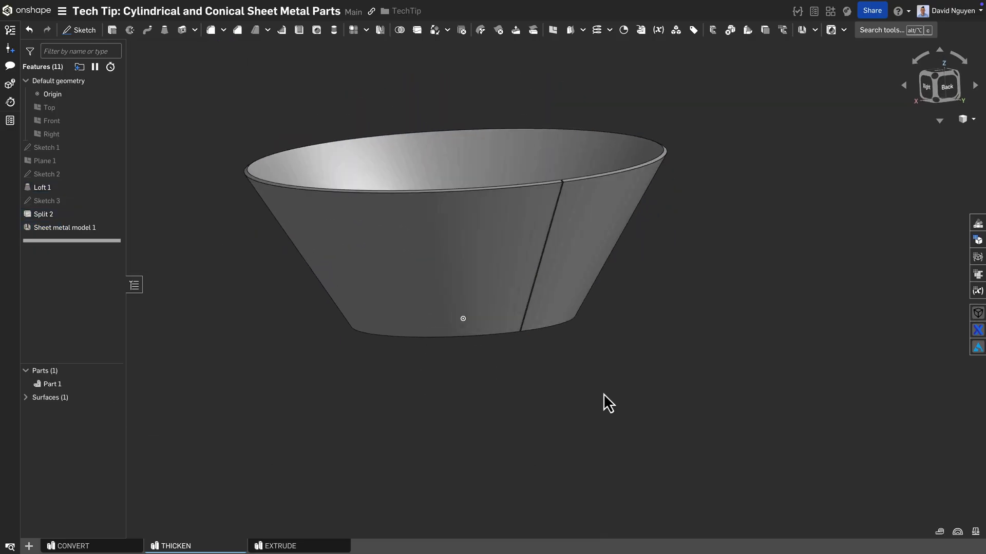
{"action": "mouse_move", "coordinate": [603, 393]}
{"action": "right_mouse_down"}
{"action": "mouse_move", "coordinate": [562, 396]}
{"action": "mouse_move", "coordinate": [568, 412]}
{"action": "right_mouse_up"}
{"action": "left_click", "coordinate": [977, 274]}
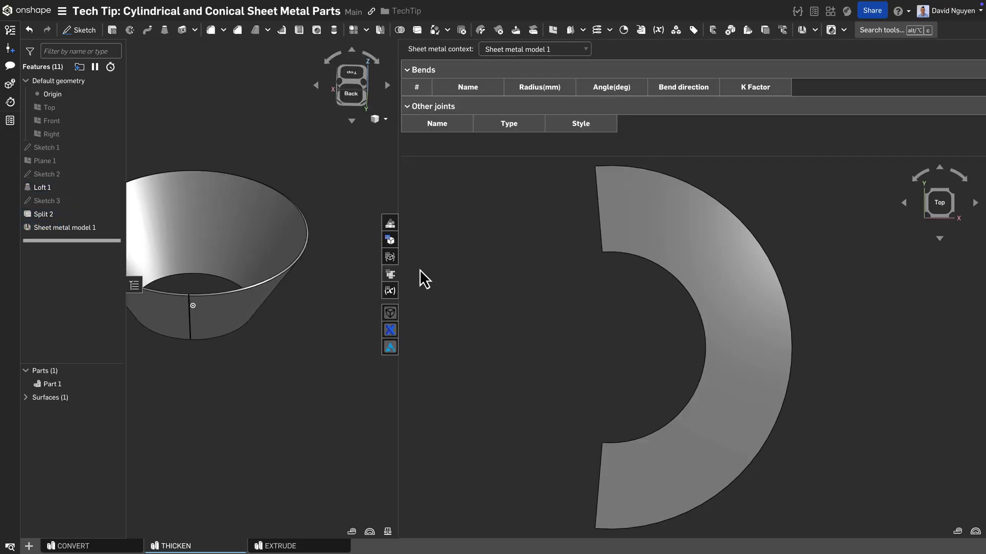
{"action": "left_click", "coordinate": [392, 278]}
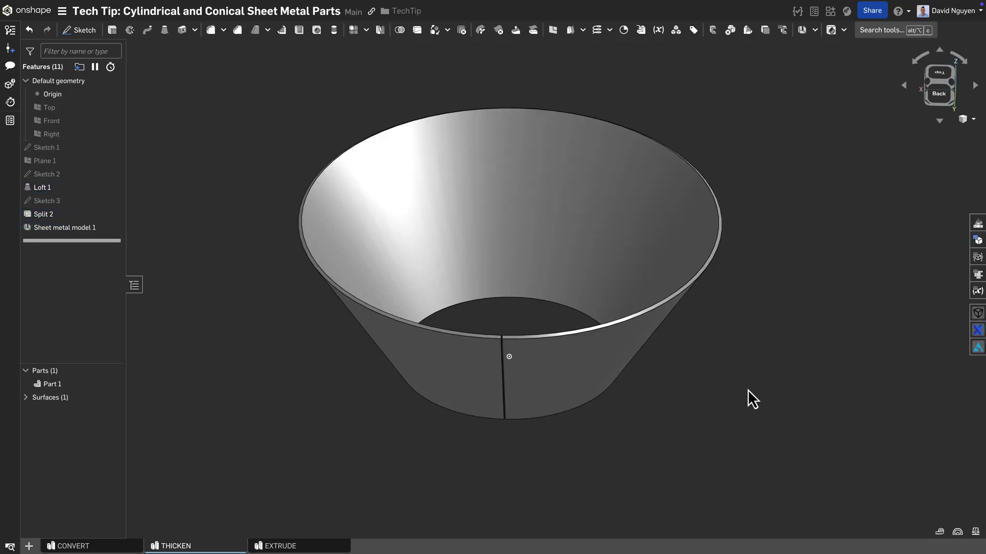
Roll the EXTRUDE studio history past Sheet metal model 1 and Flange 1 to show the ring.
{"action": "left_click", "coordinate": [302, 547]}
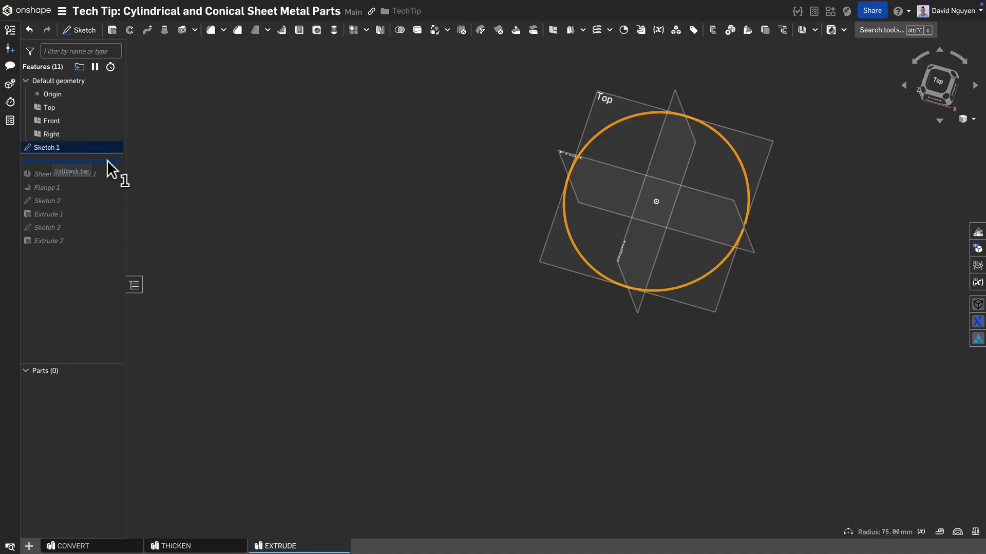
{"action": "left_click_drag", "start_coordinate": [107, 159], "coordinate": [100, 189]}
{"action": "right_click_drag", "start_coordinate": [396, 329], "coordinate": [389, 342]}
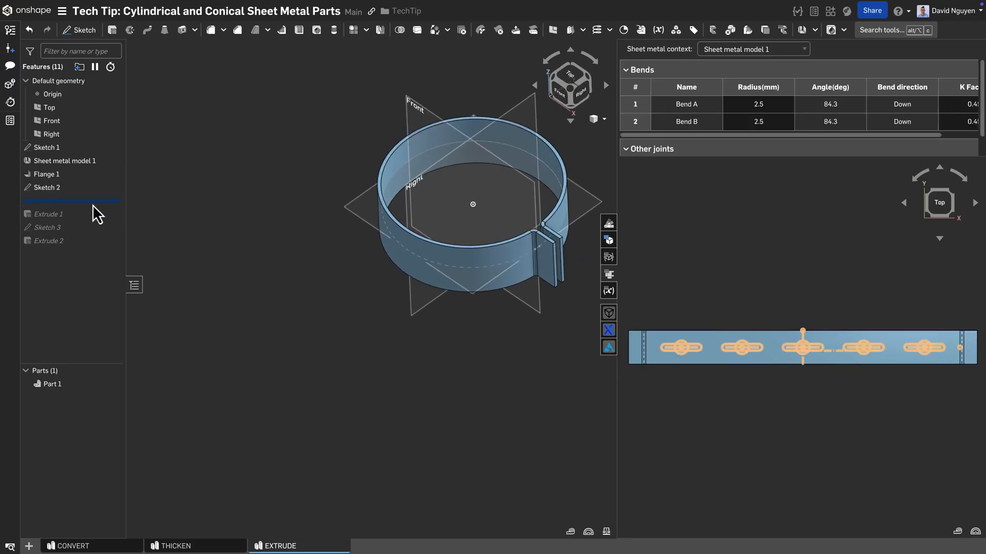
Review Sketch 2 unchanged, then roll history past Extrude 1 and Sketch 3 with datum planes hidden.
{"action": "double_click", "coordinate": [61, 192]}
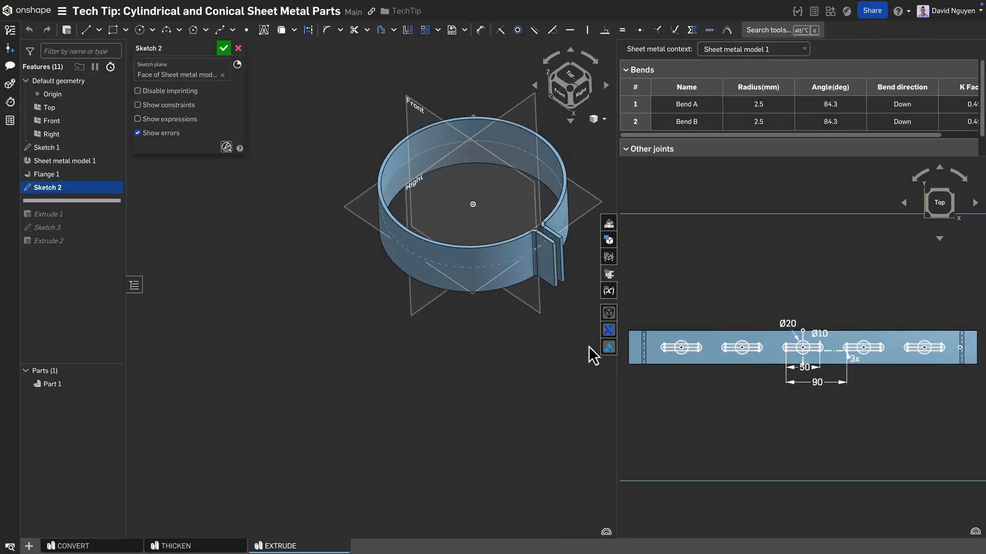
{"action": "left_click", "coordinate": [225, 50]}
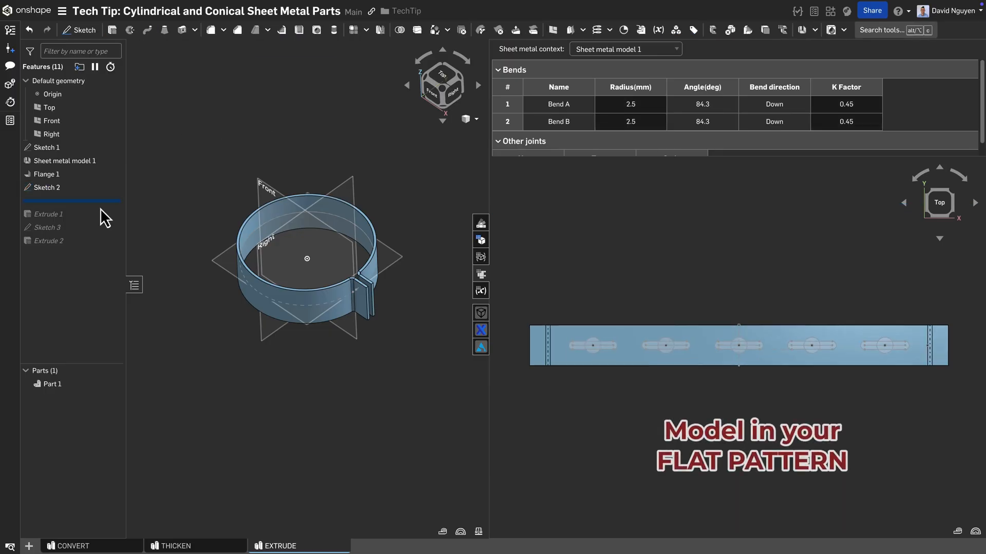
{"action": "left_click", "coordinate": [104, 225]}
{"action": "right_click_drag", "start_coordinate": [297, 396], "coordinate": [323, 393]}
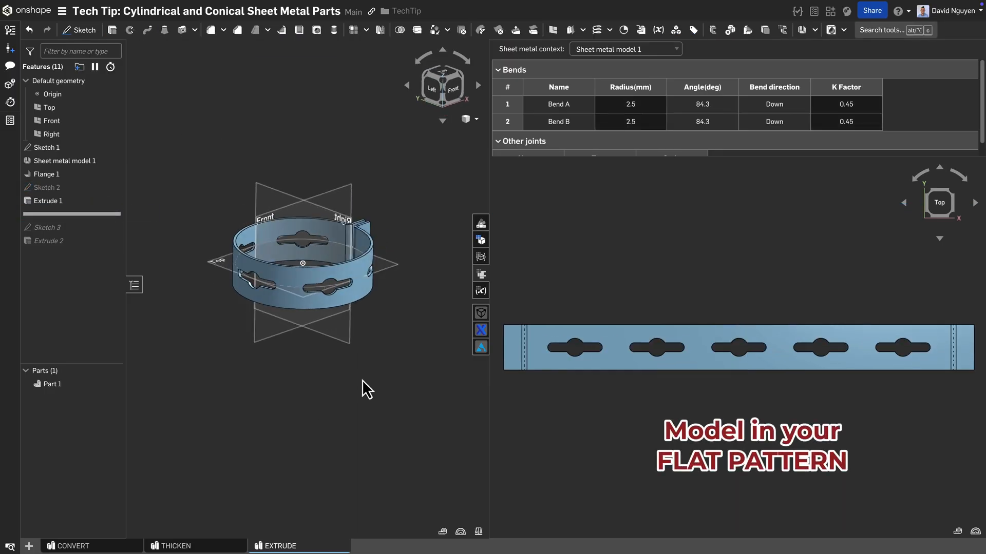
{"action": "key", "text": "p"}
{"action": "left_click_drag", "start_coordinate": [105, 214], "coordinate": [84, 227]}
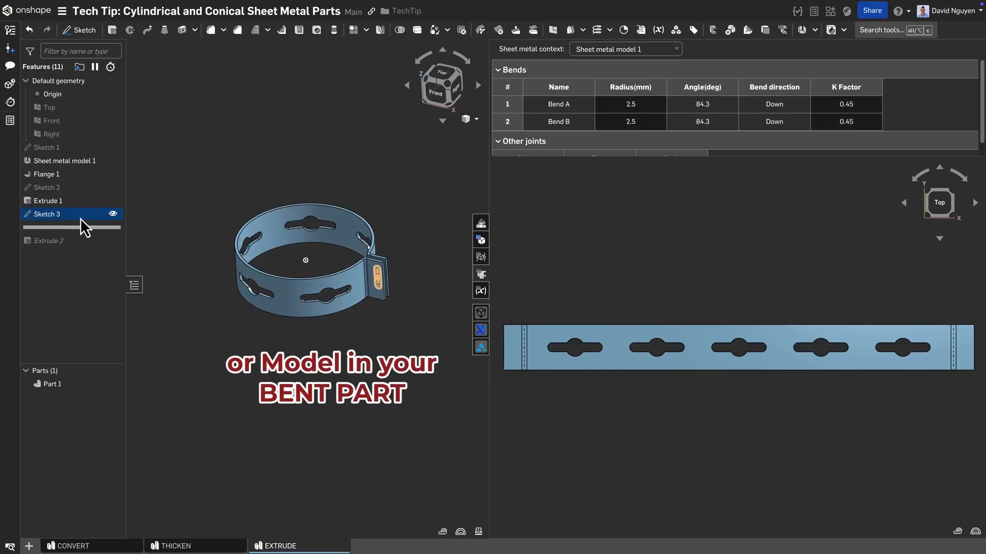
{"action": "scroll", "coordinate": [433, 318], "scroll_direction": "up", "scroll_amount": 5}
Roll history past Extrude 2 to cut the flange slot and close the flat view.
{"action": "right_click_drag", "start_coordinate": [429, 341], "coordinate": [417, 375]}
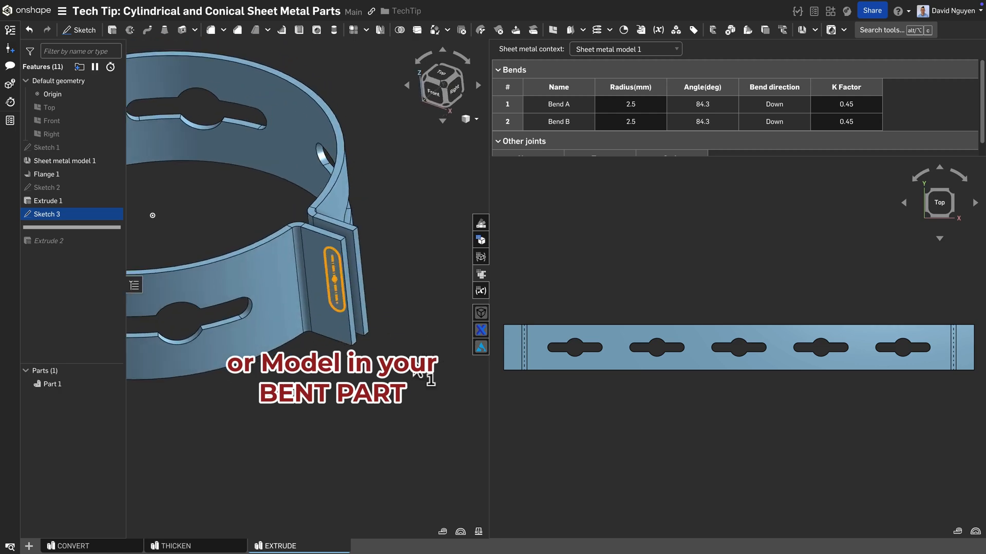
{"action": "left_click_drag", "start_coordinate": [91, 243], "coordinate": [85, 260]}
{"action": "scroll", "coordinate": [343, 415], "scroll_direction": "down", "scroll_amount": 5}
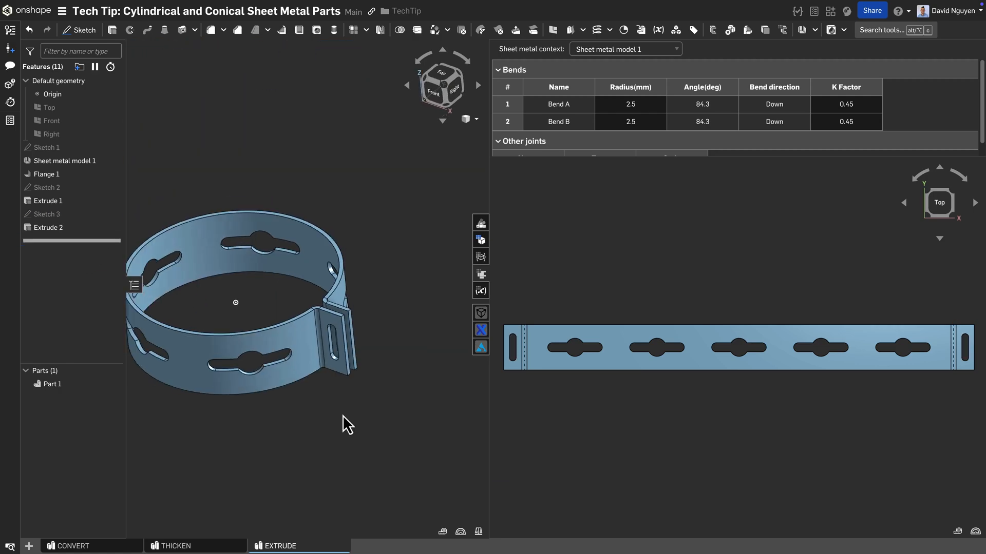
{"action": "right_click_drag", "start_coordinate": [331, 429], "coordinate": [341, 458]}
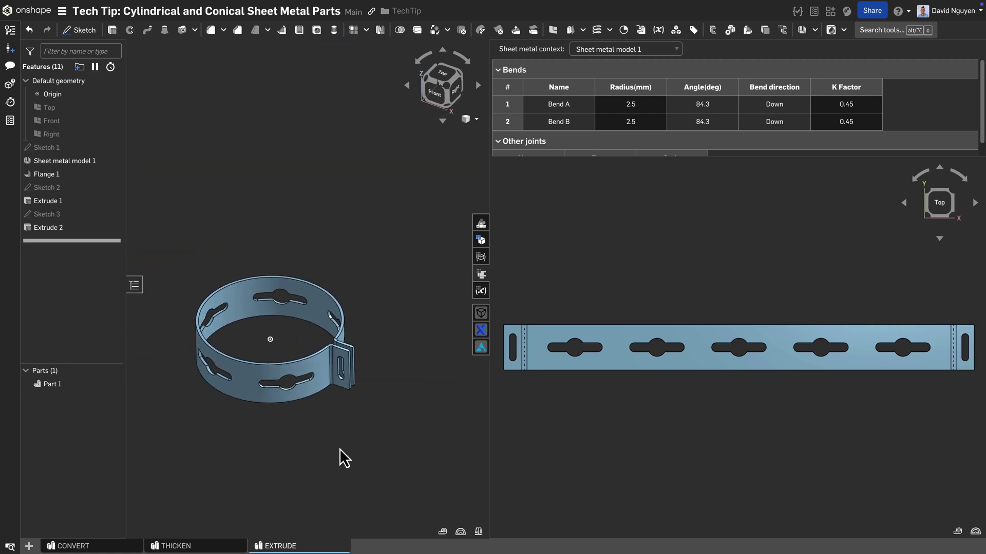
{"action": "left_click", "coordinate": [481, 275]}
{"action": "right_click_drag", "start_coordinate": [446, 346], "coordinate": [528, 348]}
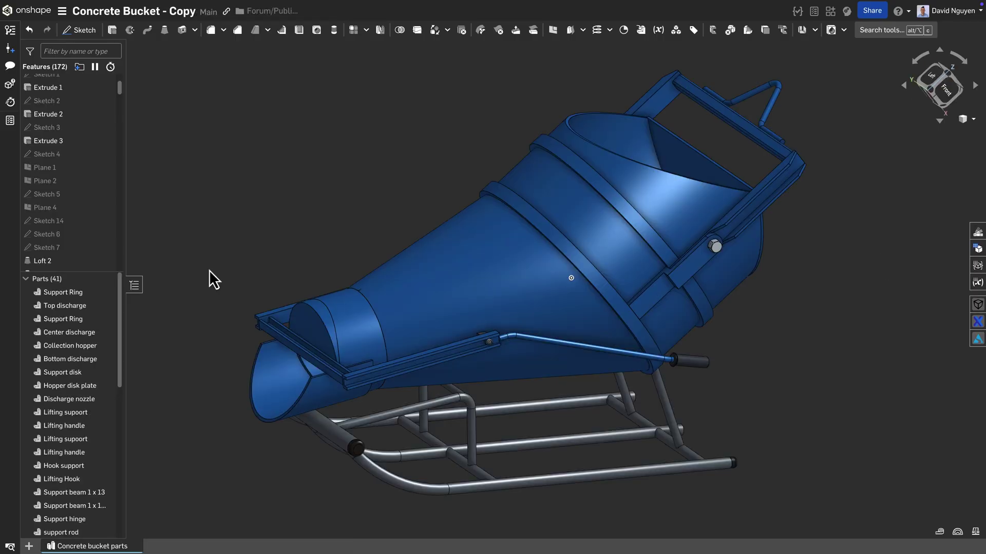
Hide the bucket's upper parts from Support Ring through Center discharge.
{"action": "left_click", "coordinate": [85, 292]}
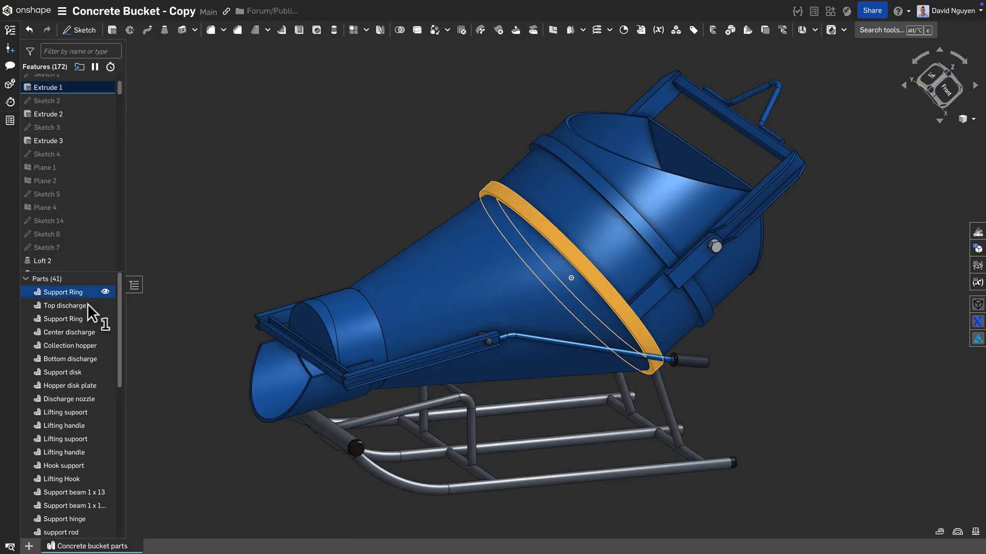
{"action": "left_click", "coordinate": [80, 330], "text": "shift"}
{"action": "key", "text": "y"}
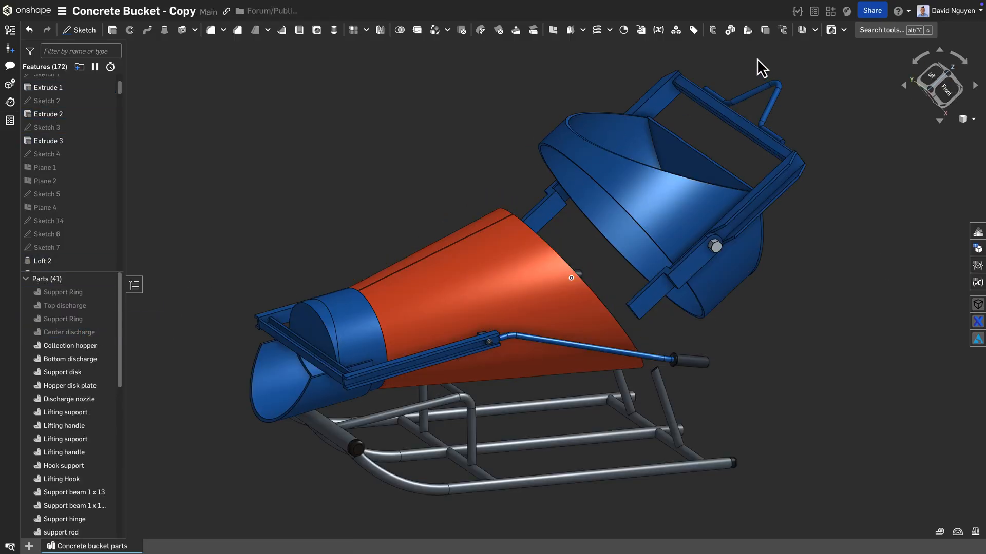
Thicken the conical chute face and the discharge nozzle face into two sheet metal models.
{"action": "left_click", "coordinate": [801, 30]}
{"action": "left_click", "coordinate": [226, 62]}
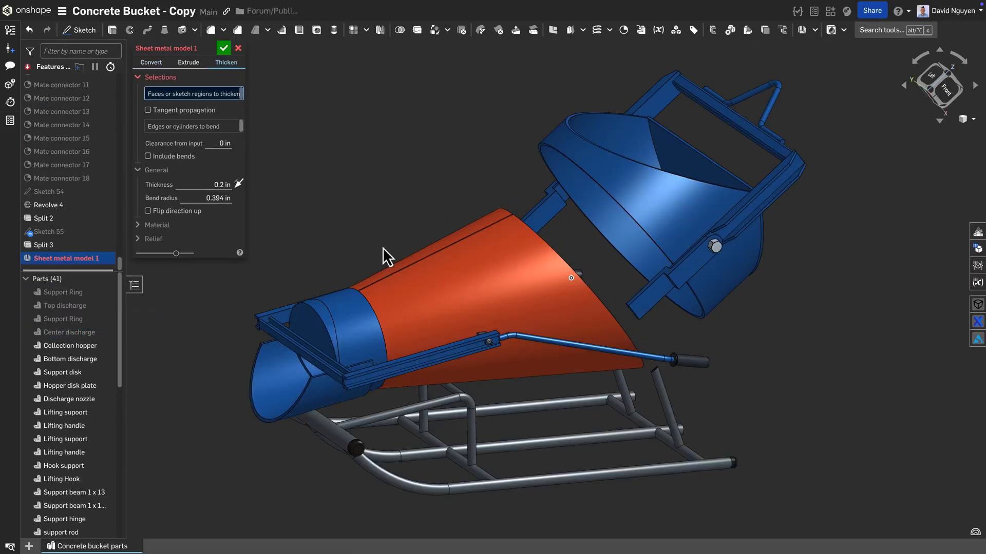
{"action": "left_click", "coordinate": [439, 293]}
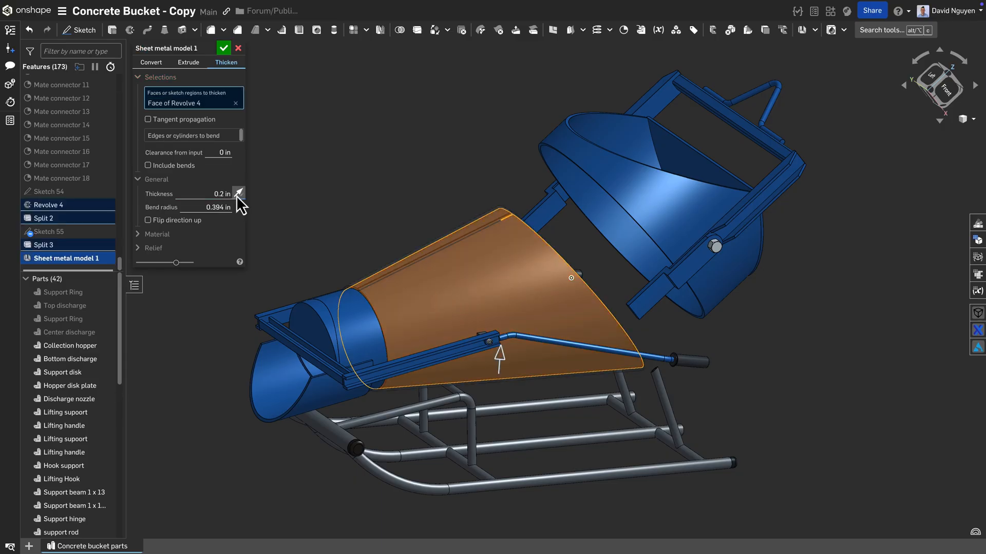
{"action": "left_click", "coordinate": [235, 103]}
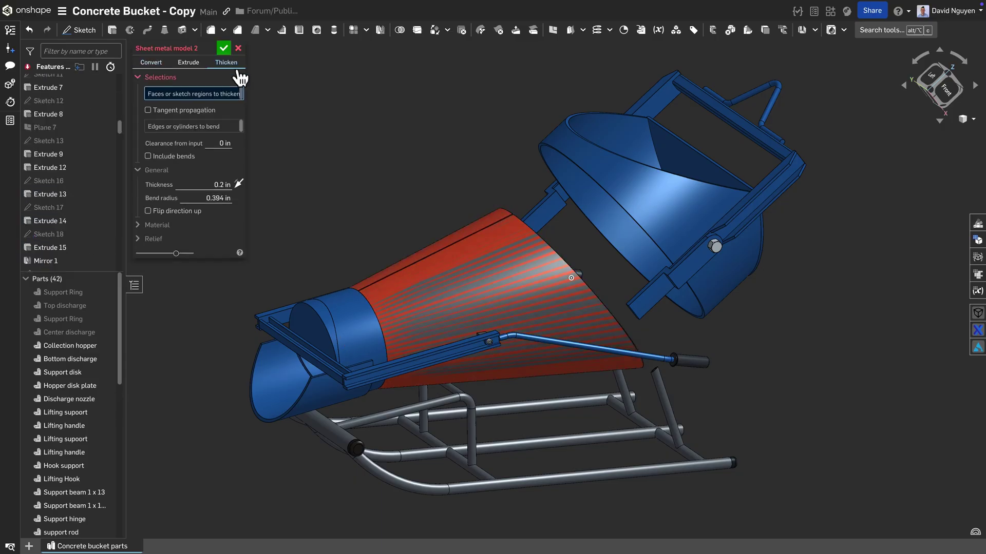
{"action": "left_click", "coordinate": [326, 392]}
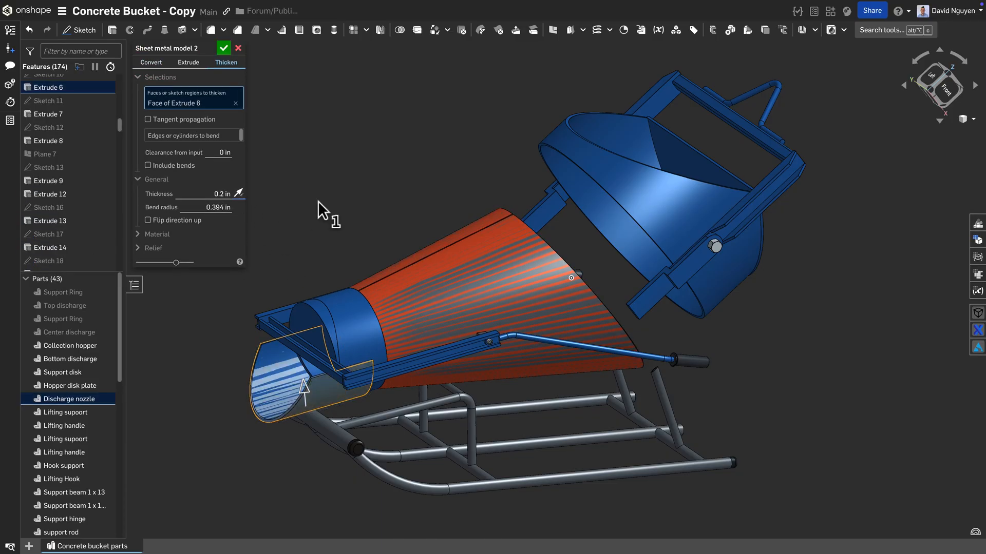
{"action": "key", "text": "Return"}
{"action": "scroll", "coordinate": [107, 400], "scroll_direction": "down", "scroll_amount": 5}
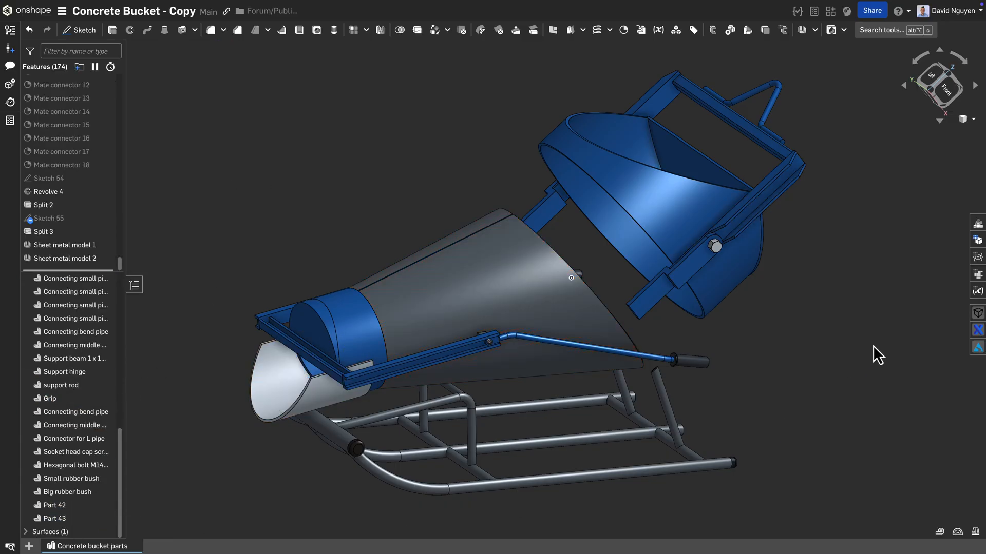
Show the nozzle's flat pattern, then Sheet metal model 1's exact flat pattern.
{"action": "left_click", "coordinate": [976, 276]}
{"action": "left_click", "coordinate": [805, 360]}
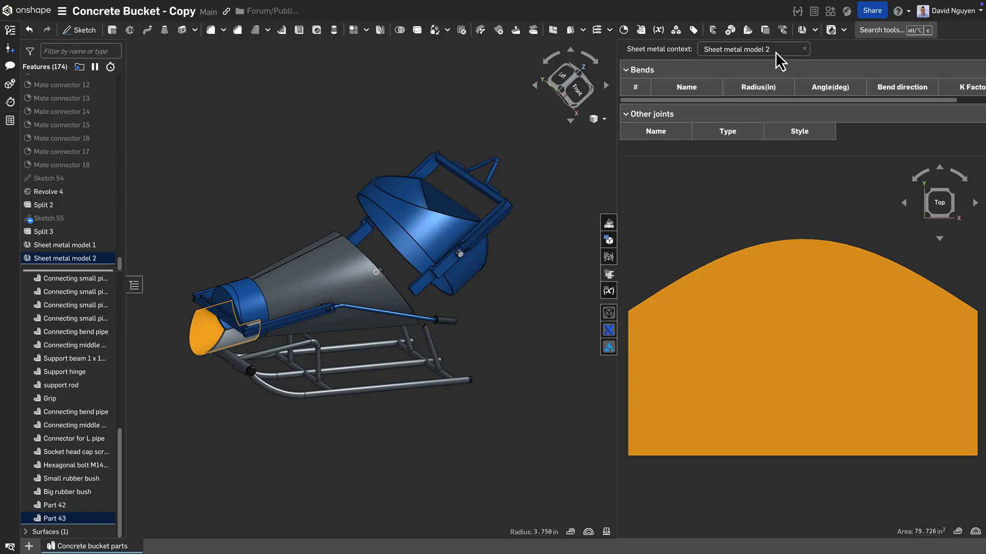
{"action": "left_click", "coordinate": [766, 36]}
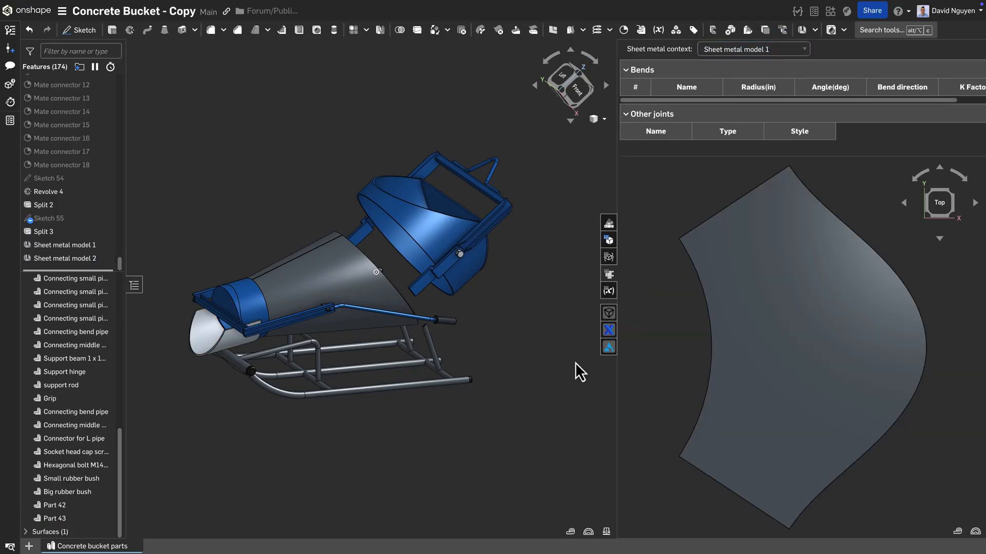